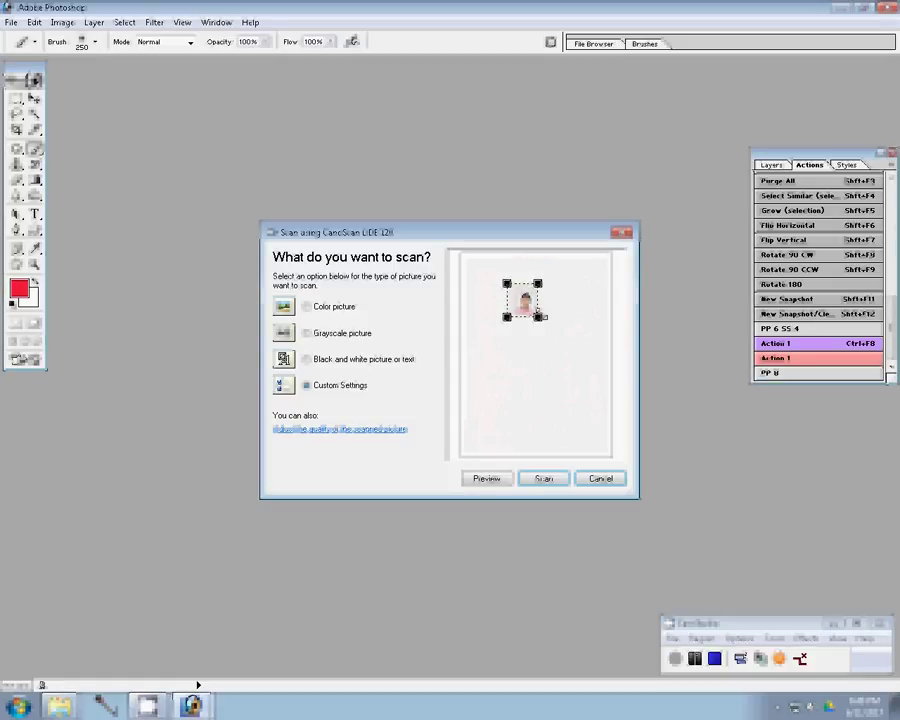
# Step: Scan the printed portrait with Custom Settings so it opens in Photoshop as Scan_030.bmp
pyautogui.click(555, 478)
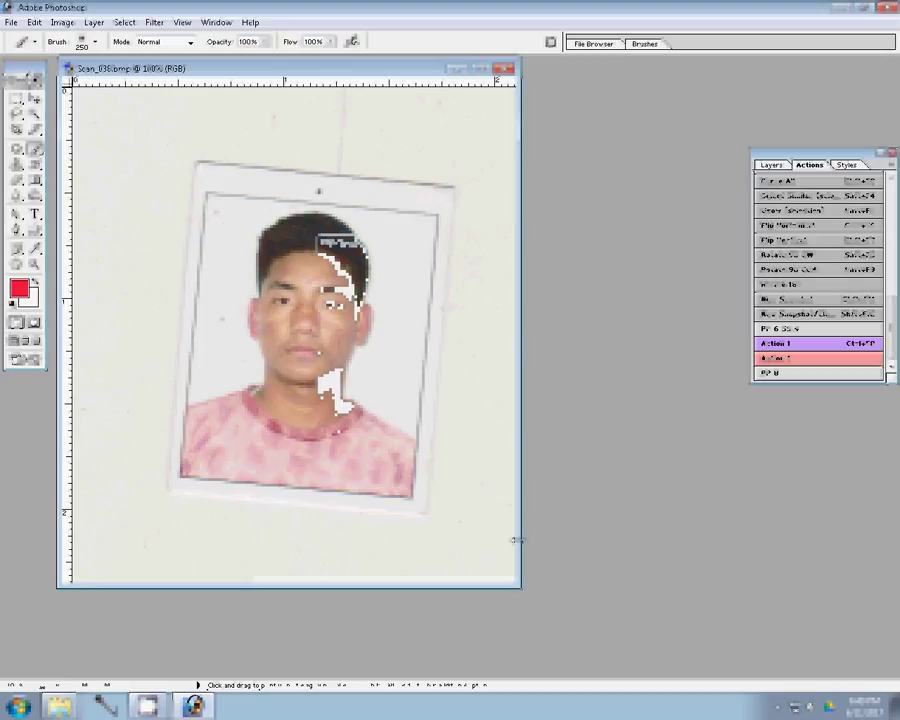
# Step: Rotate the scan layer -4.5° to level it, then mark a crop area around the portrait
pyautogui.hotkey('ctrl', 'F2')
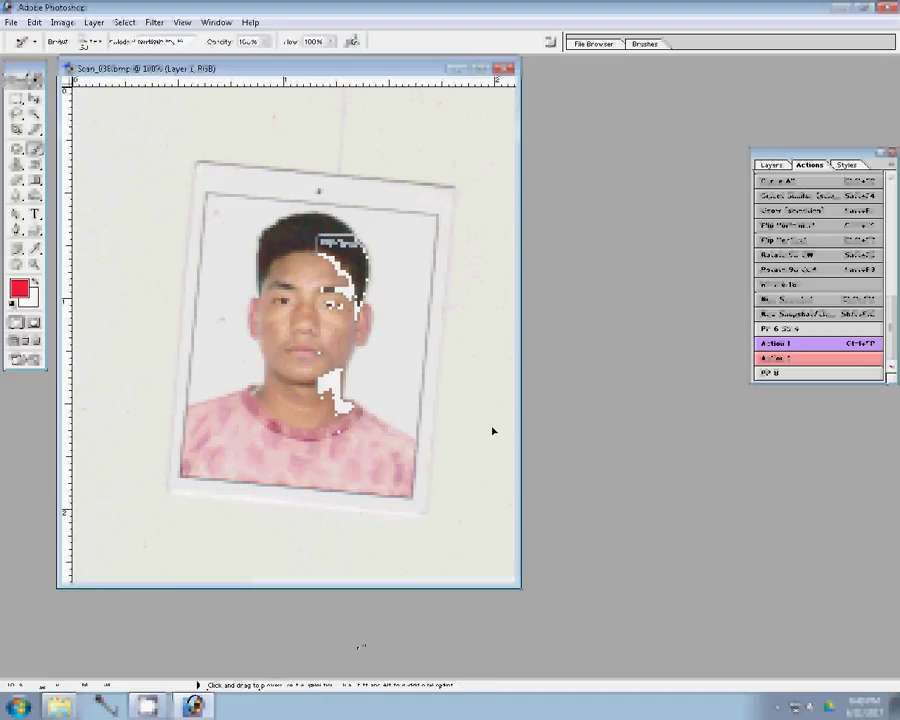
pyautogui.press('v')
pyautogui.hotkey('ctrl', 'F8')
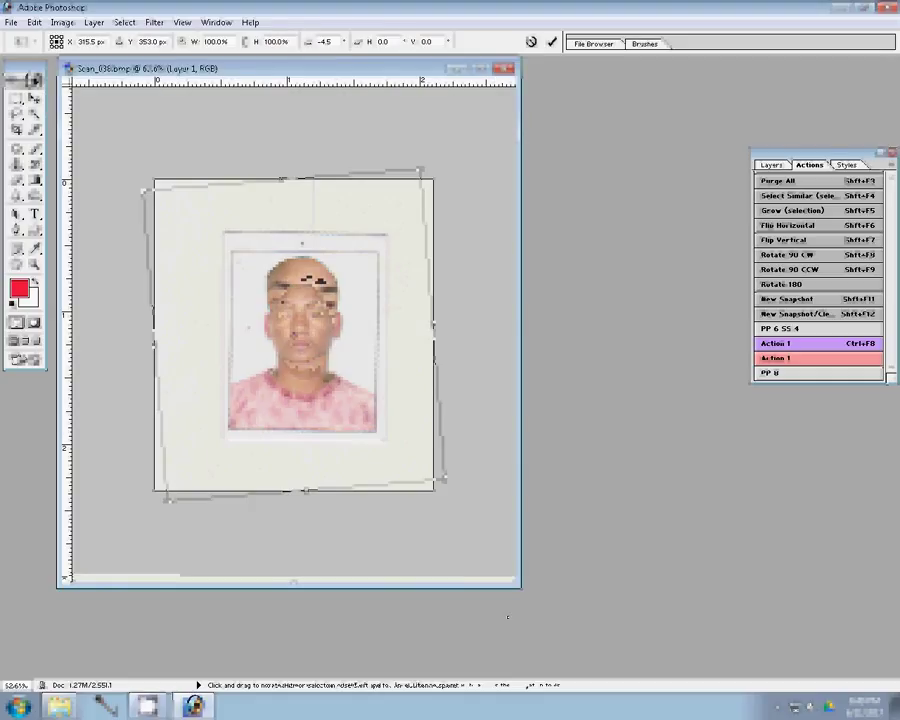
pyautogui.press('c')
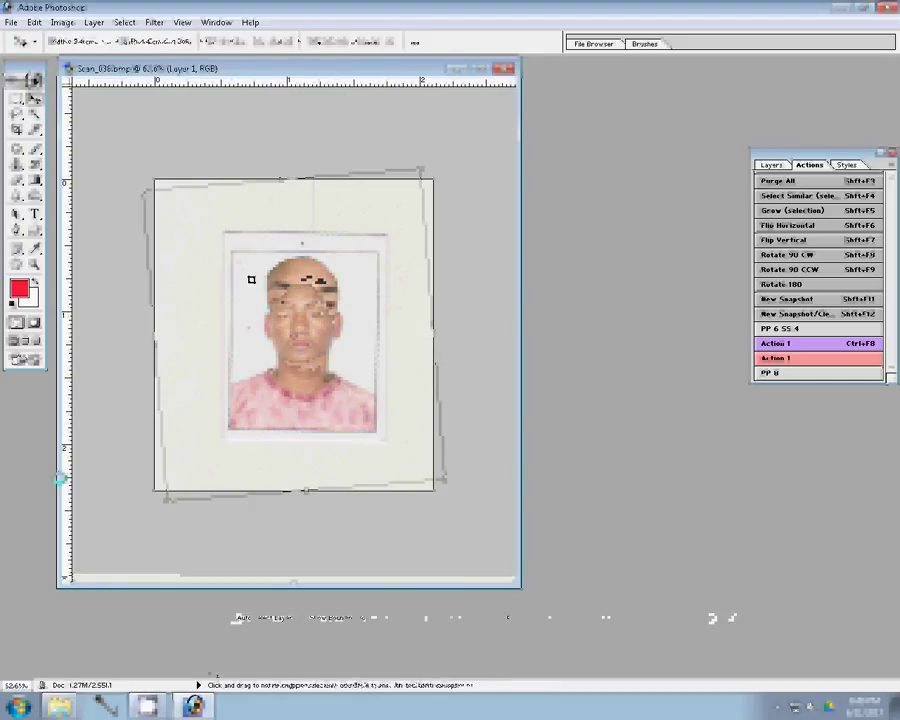
pyautogui.moveTo(234, 251); pyautogui.dragTo(374, 424)
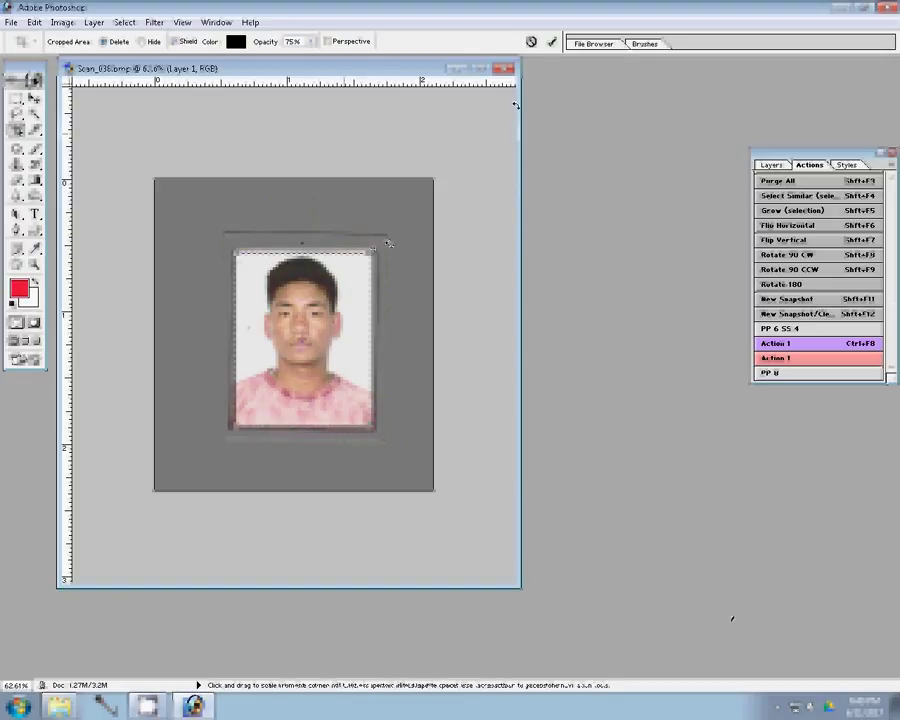
# Step: Crop the portrait to 3.4 × 4.4 cm at 300 resolution and zoom it to fit the window
pyautogui.press('Return')
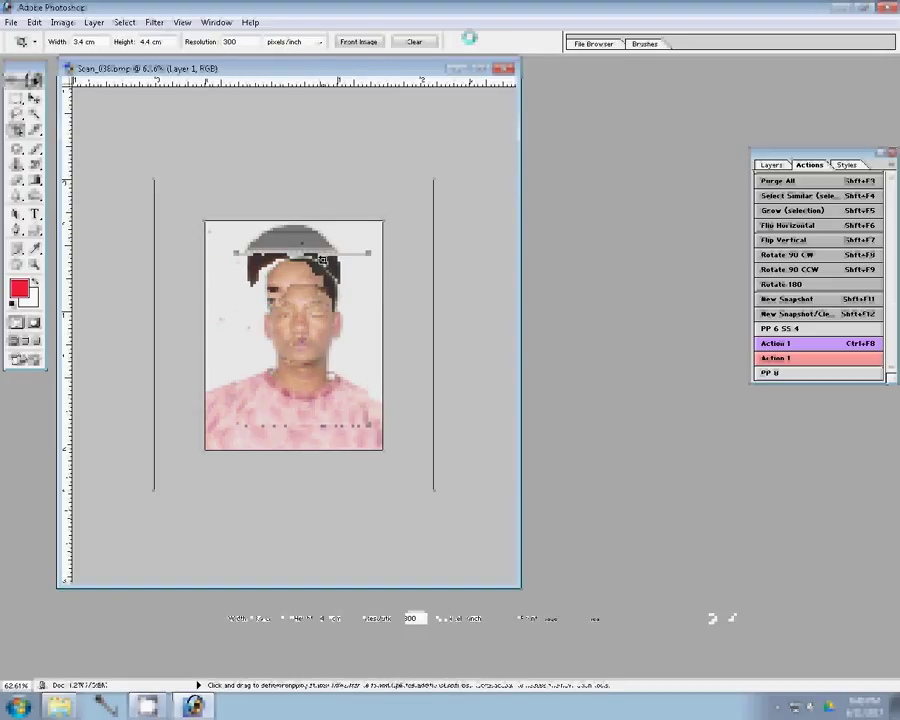
pyautogui.press('z')
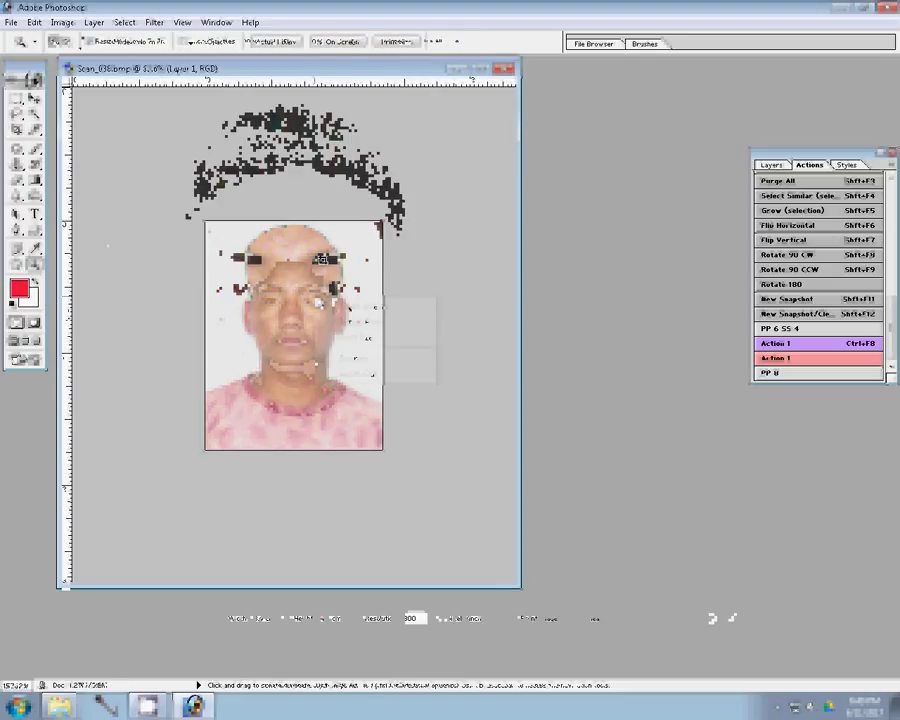
pyautogui.hotkey('ctrl', '0')
pyautogui.press('s')
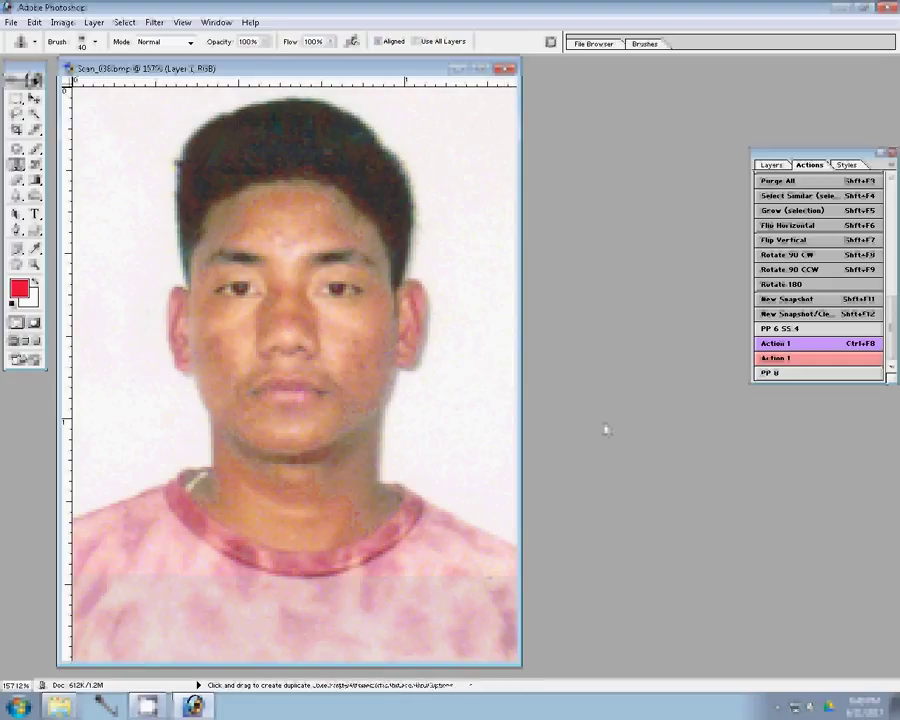
# Step: Apply Color Balance levels 0, 0, -12 and run the PP 8 action to tile eight photos
pyautogui.hotkey('ctrl', 'b')
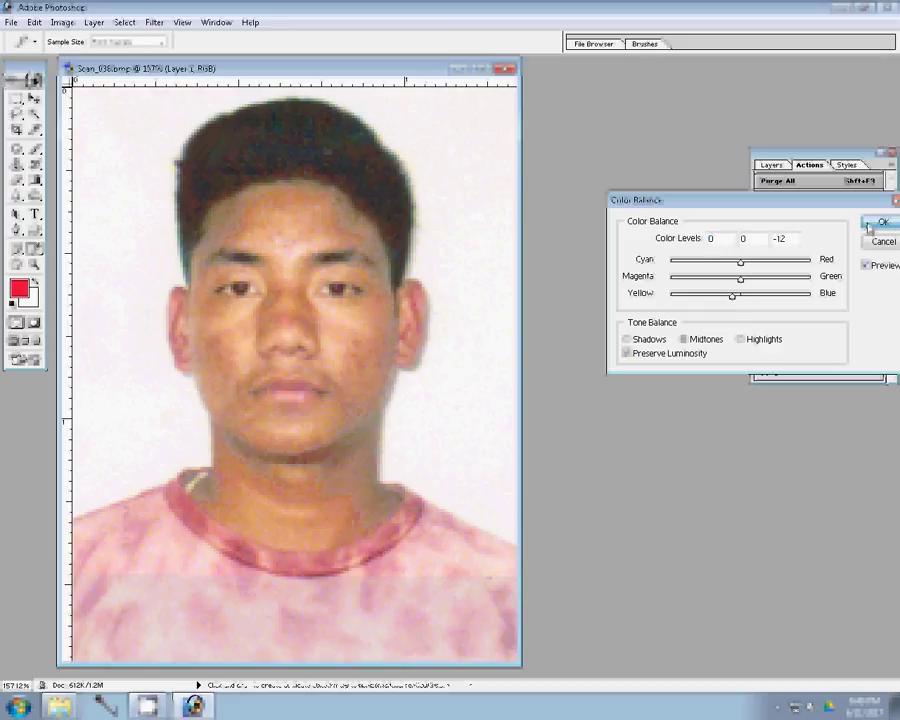
pyautogui.click(869, 227)
pyautogui.click(796, 374)
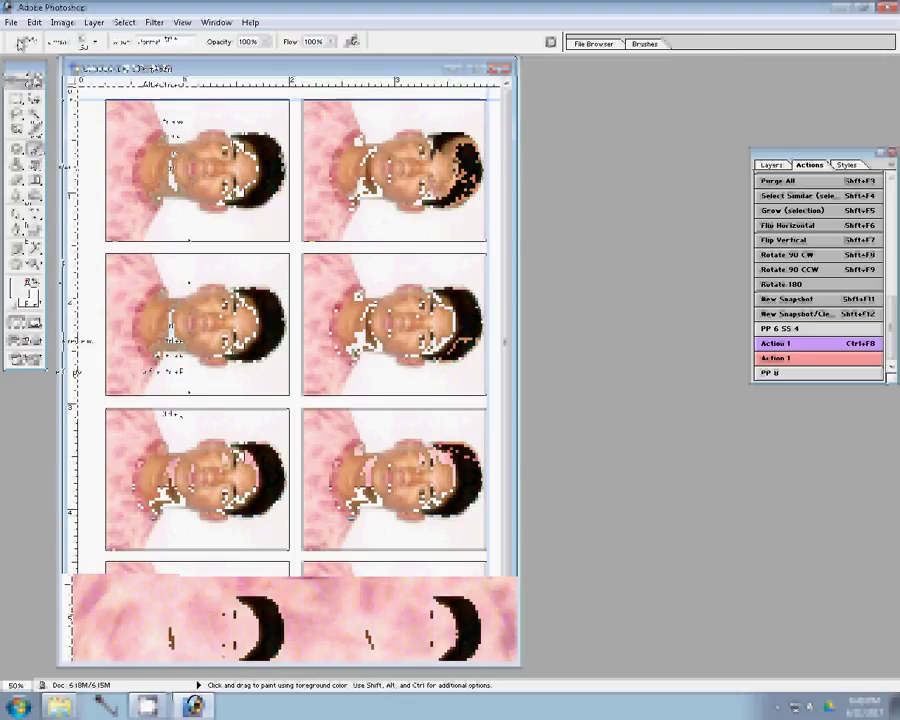
# Step: Print the eight-photo Untitled-1 sheet through the Windows Print dialog
pyautogui.hotkey('ctrl', 'p')
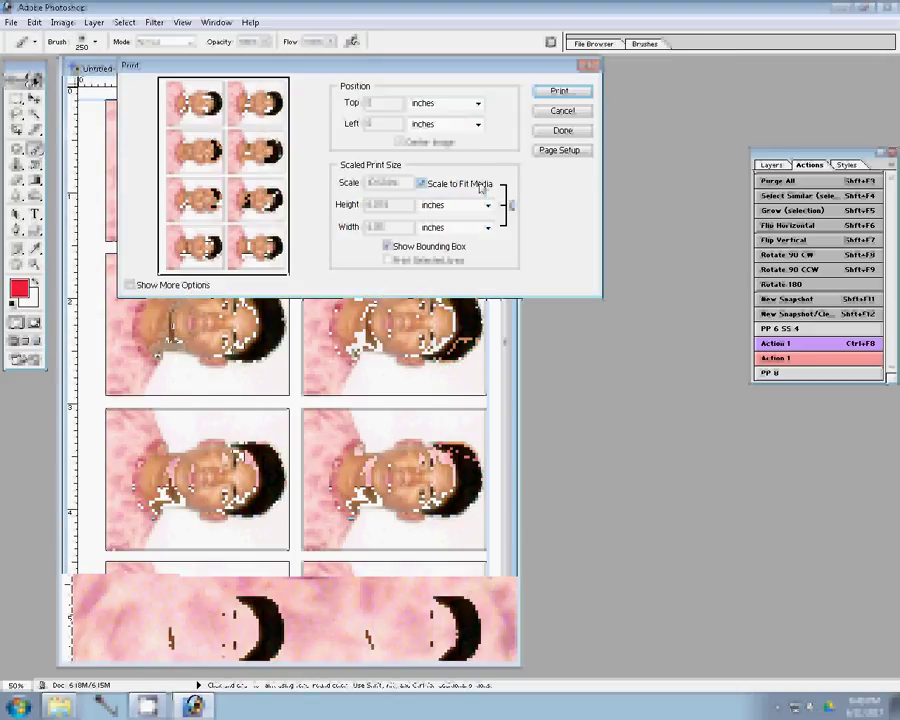
pyautogui.press('Return')
pyautogui.click(481, 260)
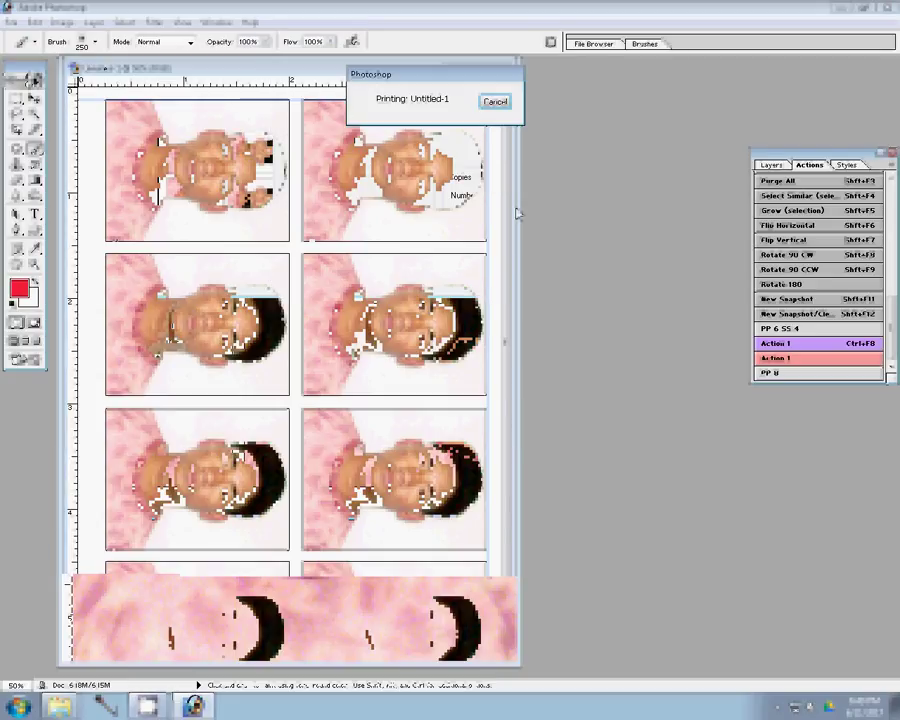